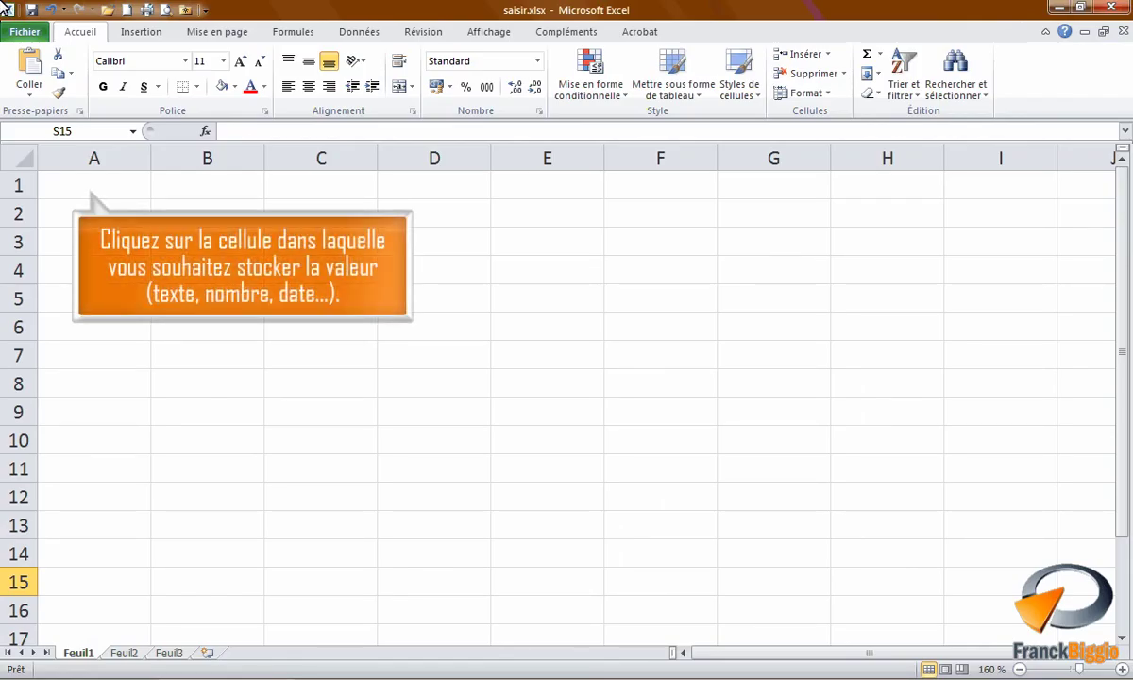
- Select cell A1 on the empty Feuil1 sheet
left_click(88, 187)
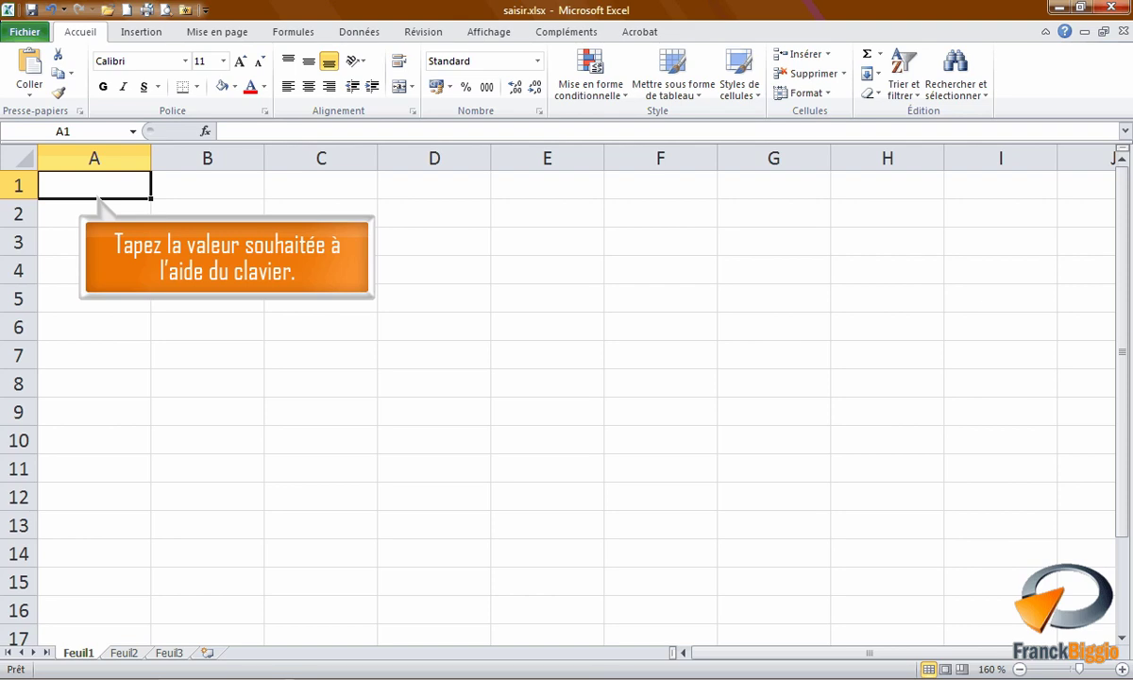
- Enter 'Ceci est un exemple.' in cell A1
type("Ceci est un exemple.")
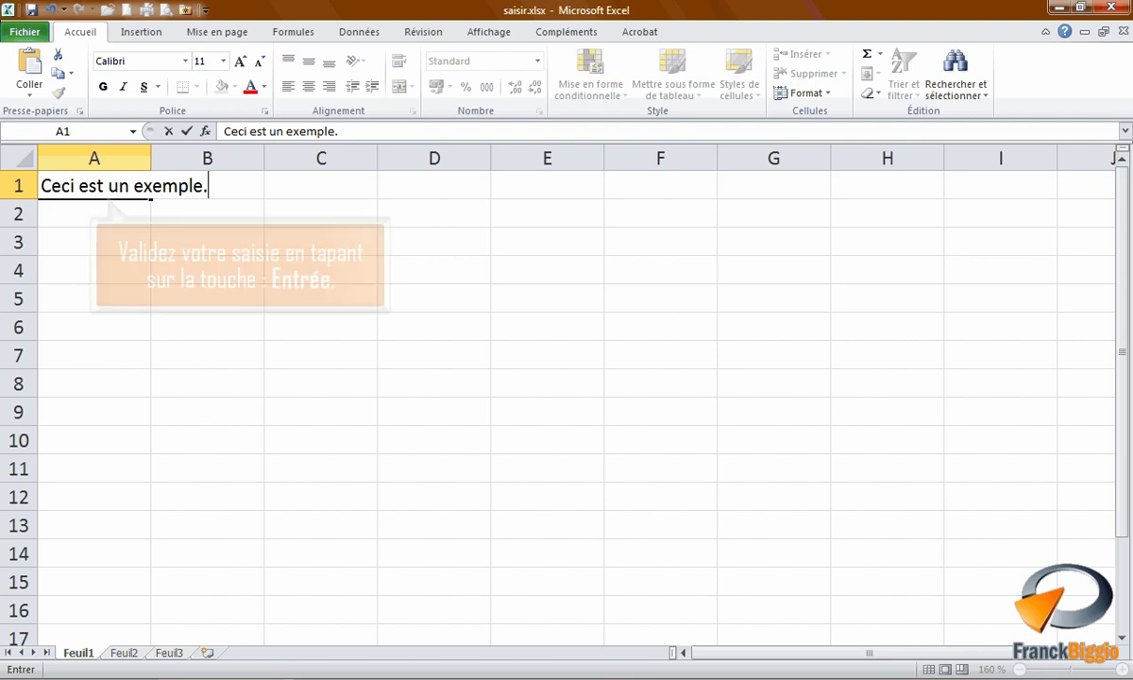
key("Return")
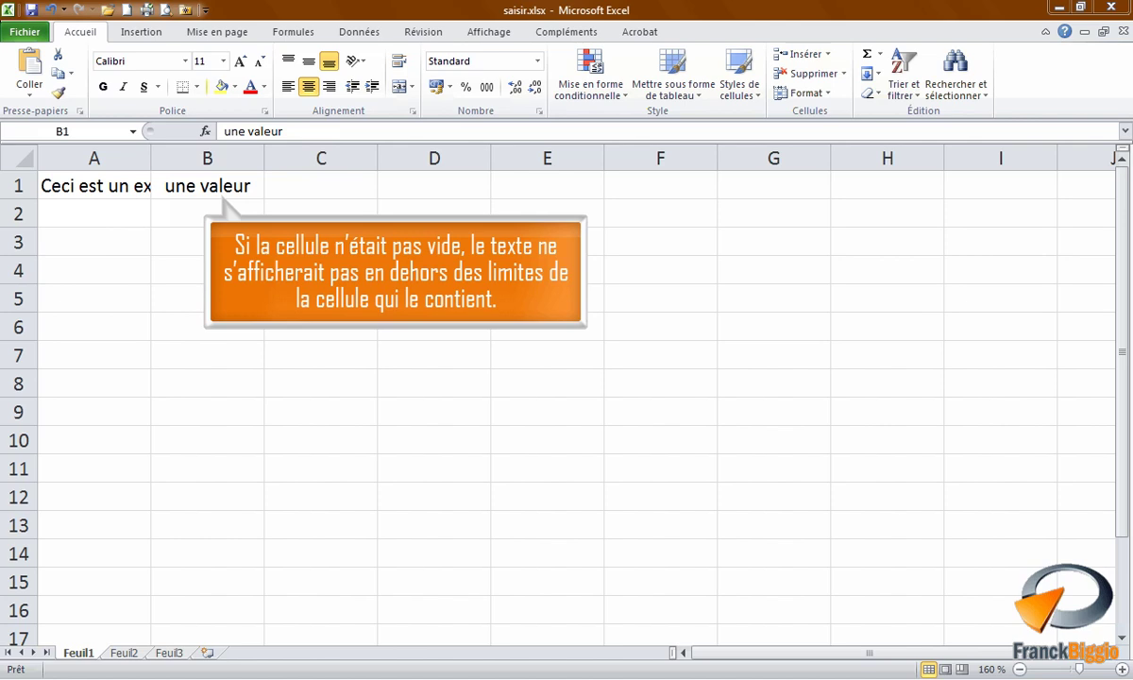
type("une valeur")
- Select A1 to view its full sentence in the formula bar
left_click(95, 185)
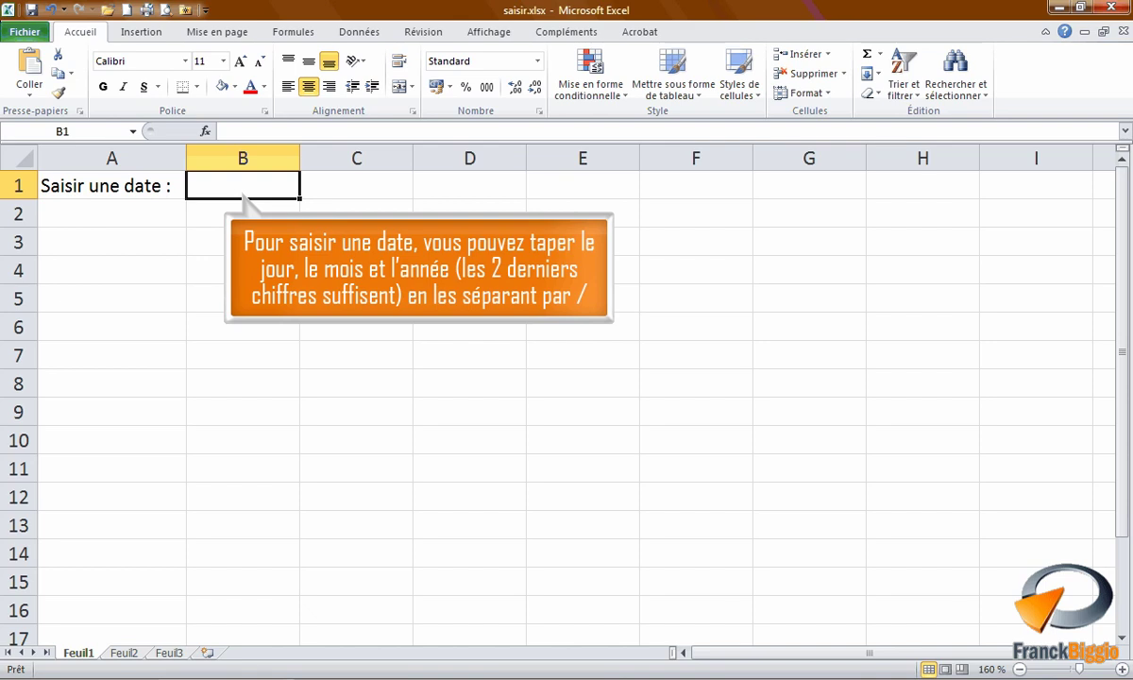
- Enter the date 13/03/11 in cell B1
type("13/03/11")
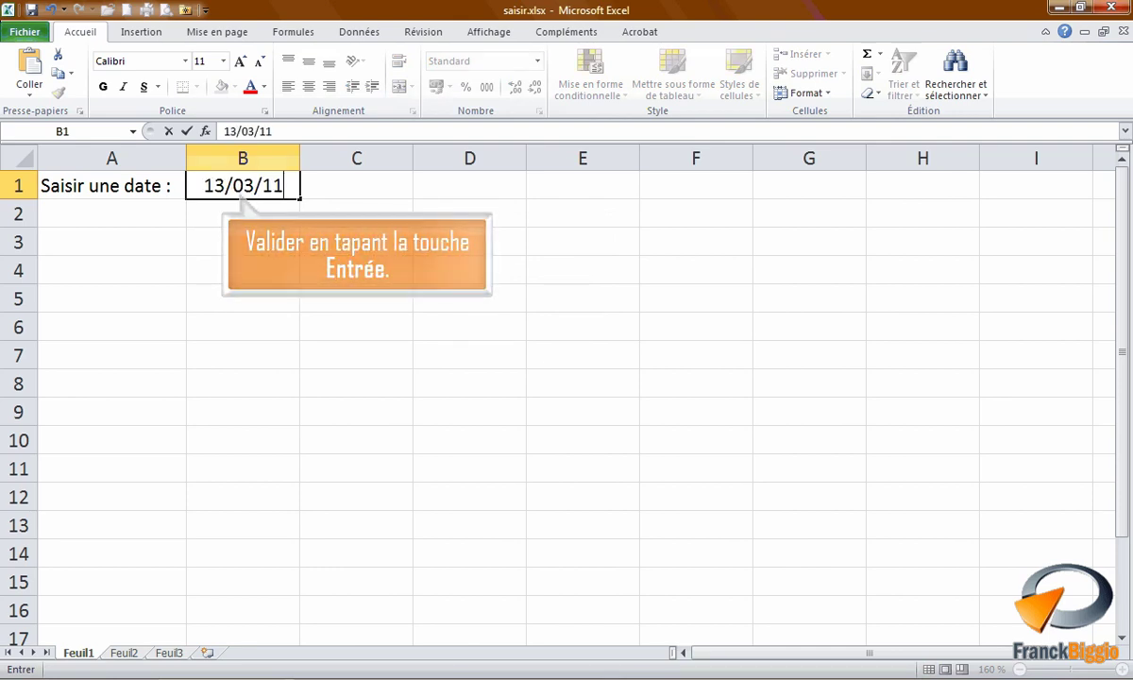
key("Return")
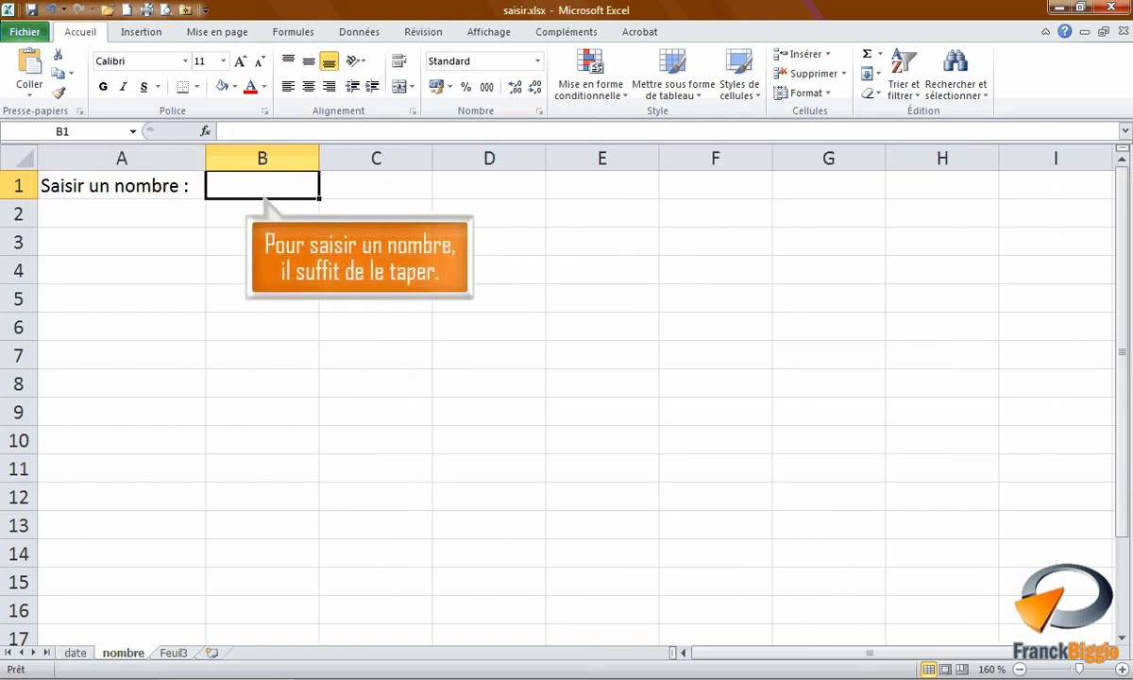
- Enter 256 in cell B1 of the nombre sheet
type("256")
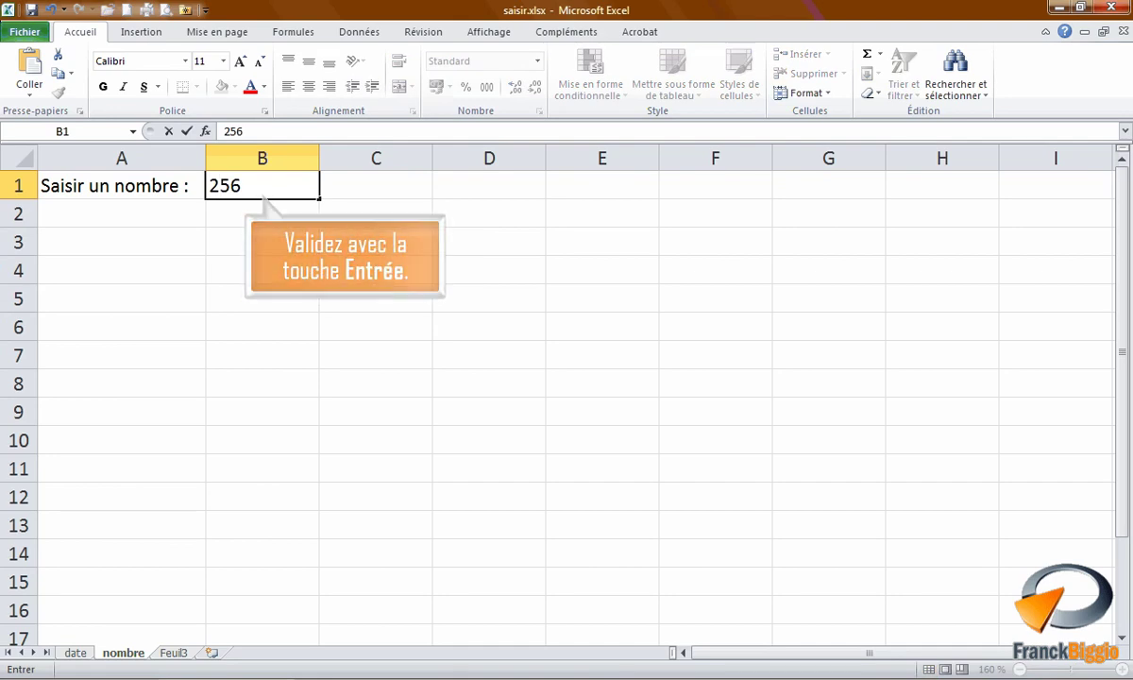
key("Return")
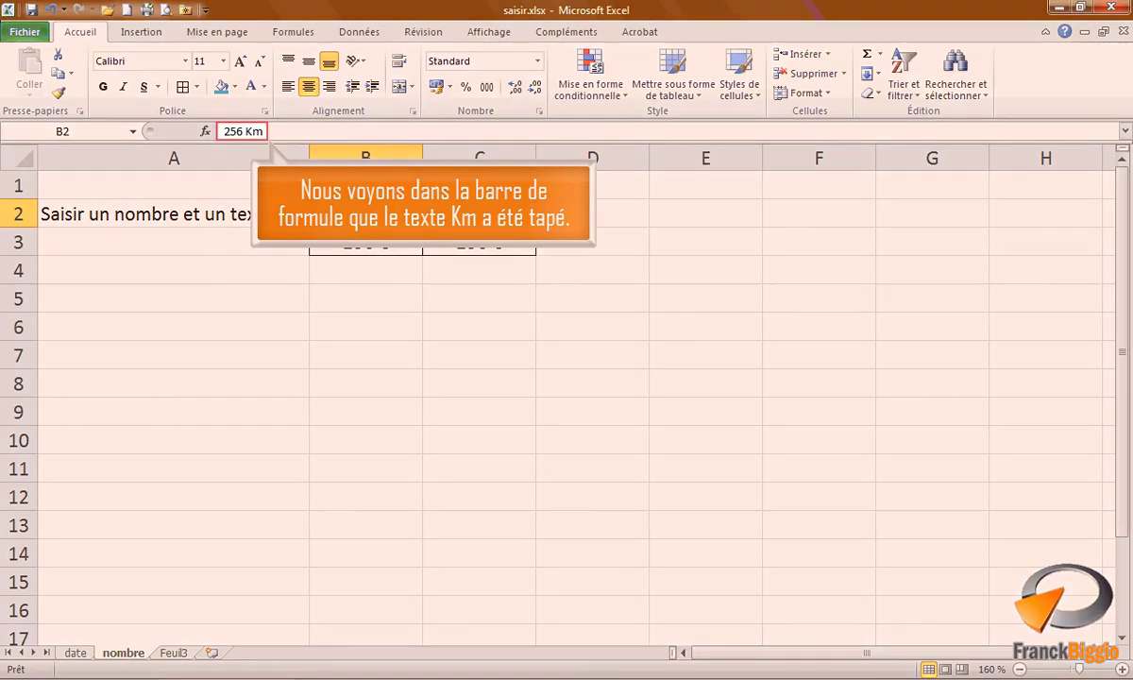
- Move to C2 to see that '256 Km' stores just 256
key("Right")
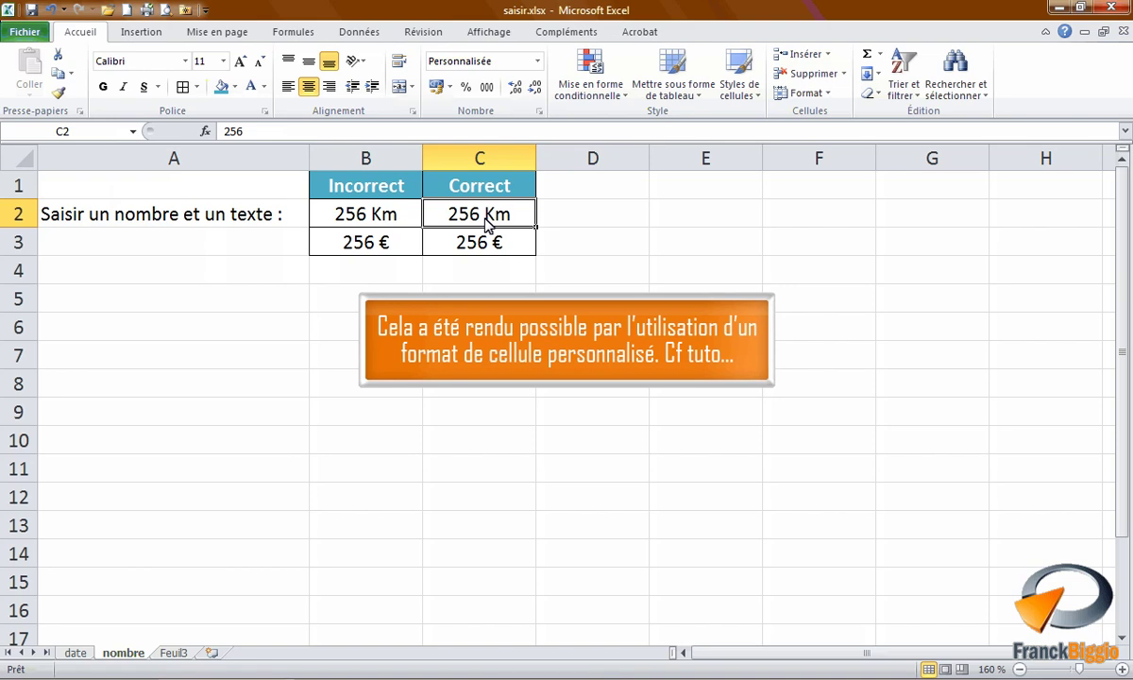
- Select cell B3 to inspect the incorrect 256 € entry
left_click(364, 245)
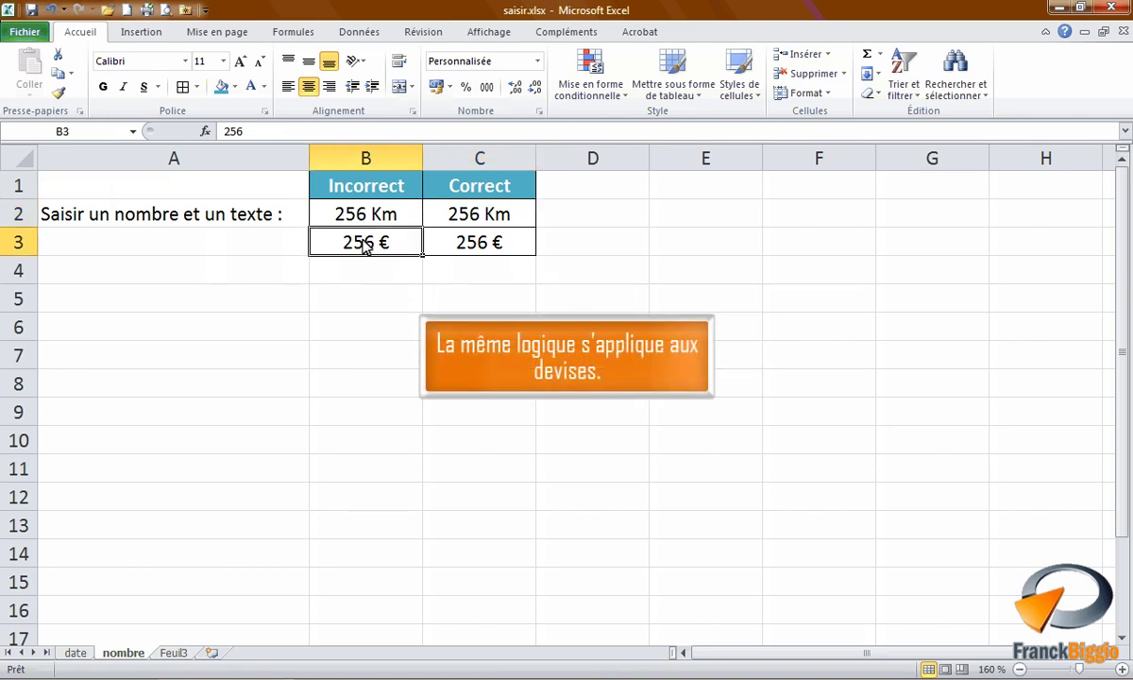